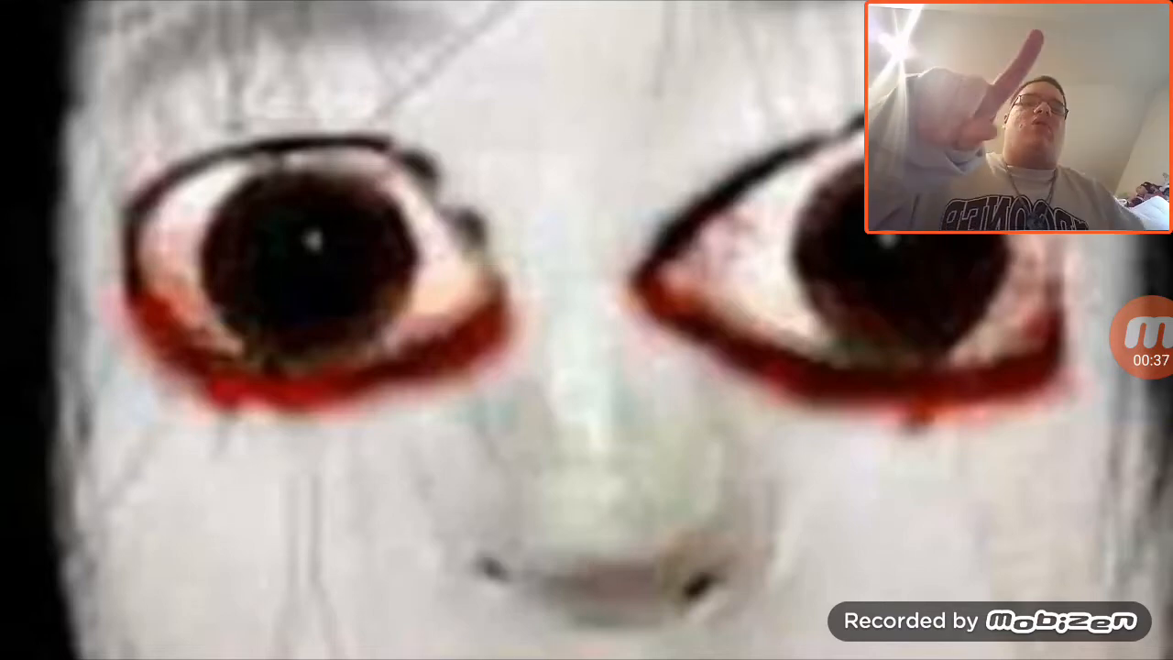
# Reveal the playback controls over the full-screen jumpscare face.
pyautogui.click(586, 275)
# Start the video and expand the SmartScreen warning's app and publisher details.
pyautogui.click(585, 330)
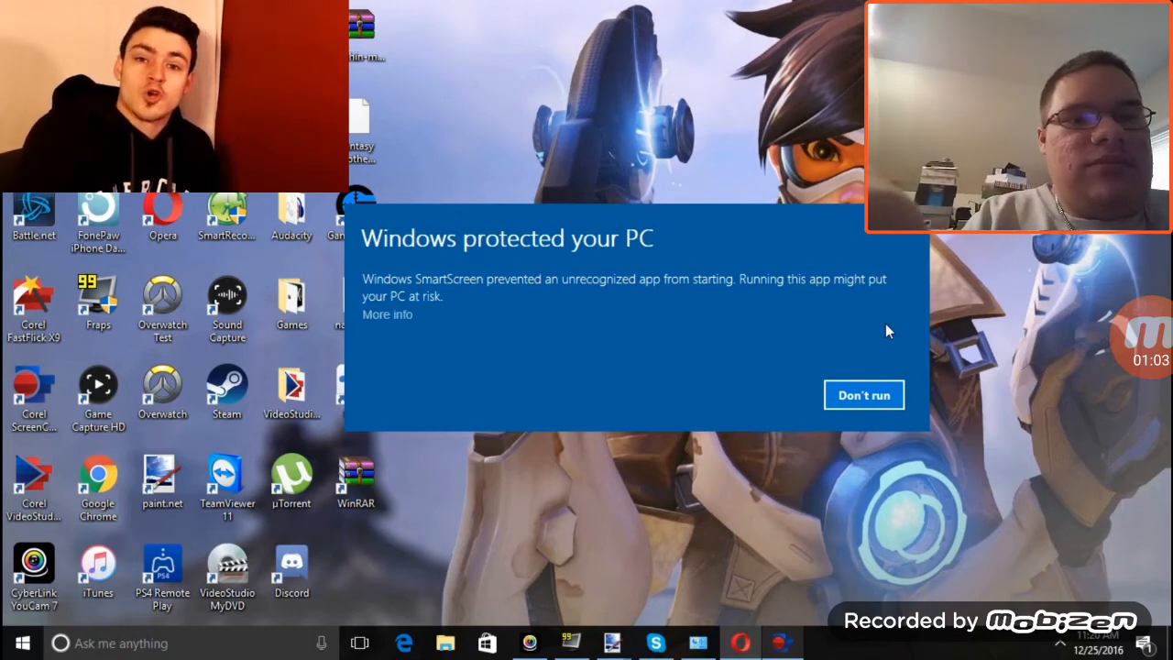
pyautogui.click(395, 316)
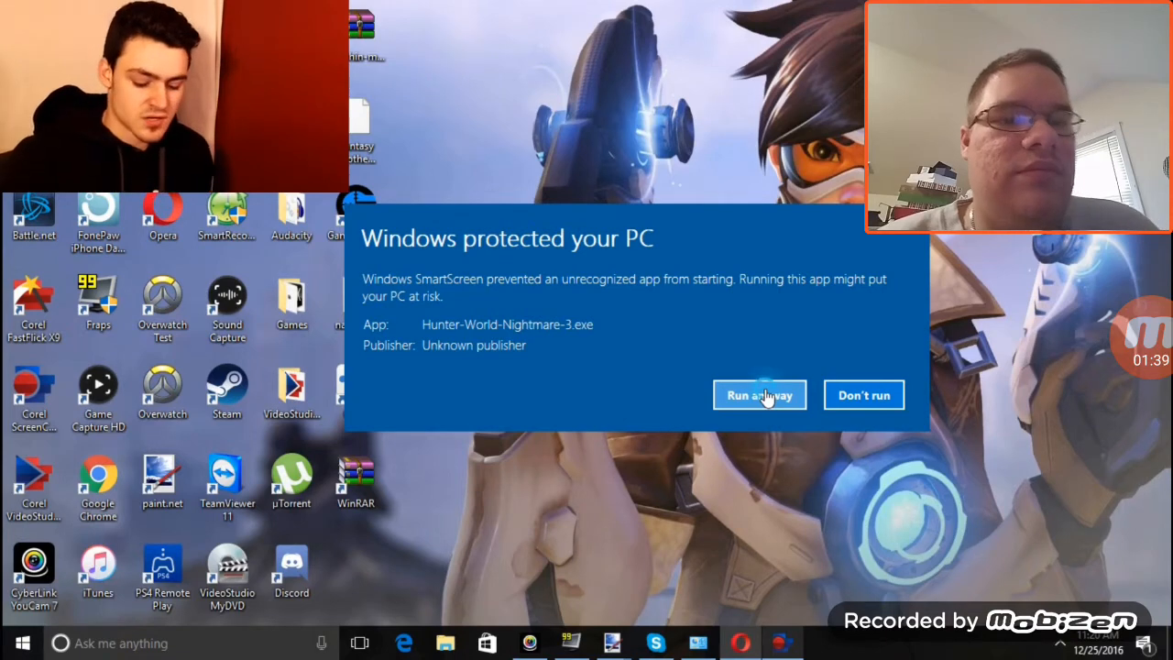
# Run Hunter-World-Nightmare-3.exe anyway and dismiss its 'Oh Hello again' message.
pyautogui.click(760, 395)
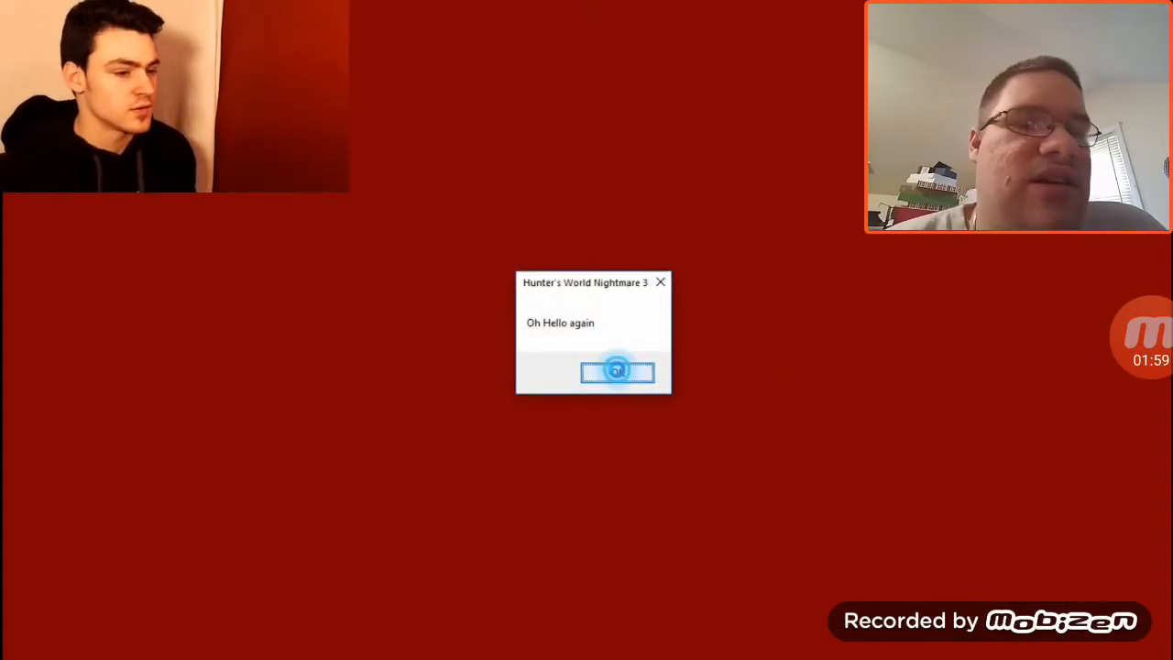
pyautogui.click(616, 372)
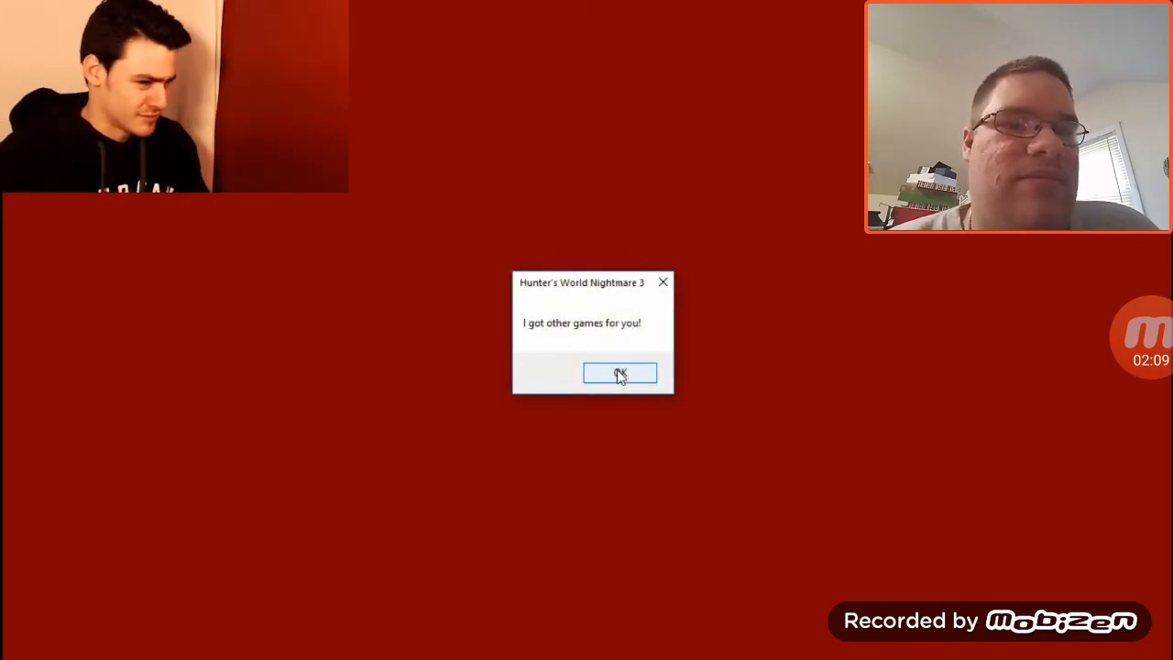
# Dismiss the 'I got other games for you!' message.
pyautogui.click(621, 375)
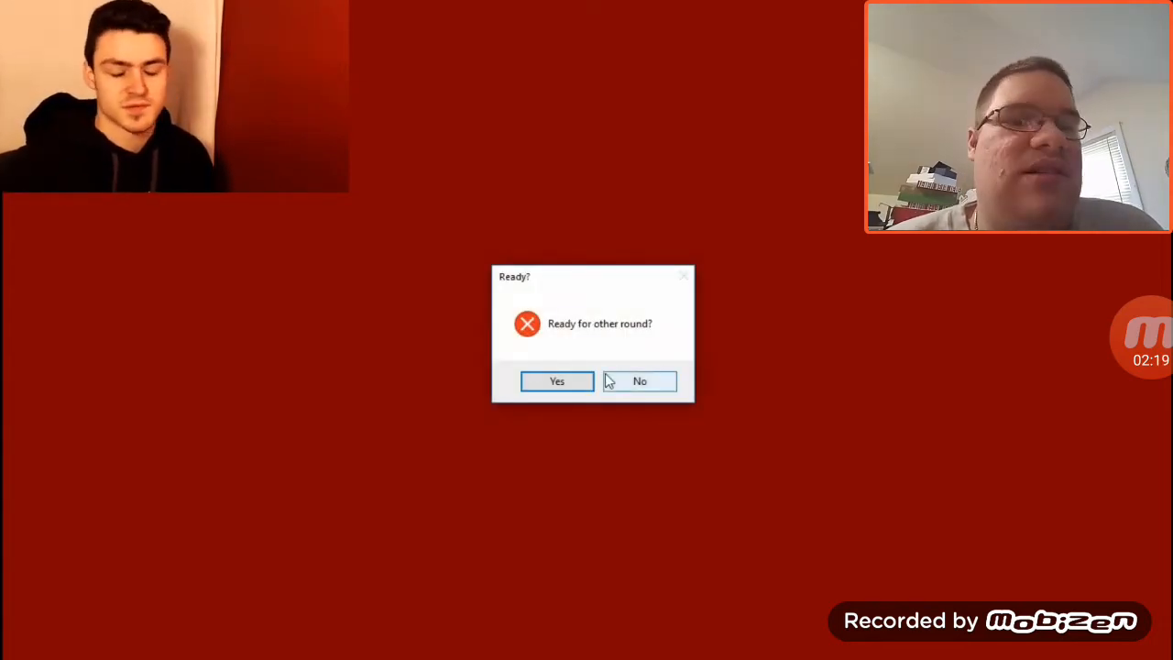
# Answer Yes to 'Ready for other round?' and close the jumpscare gif tab.
pyautogui.click(557, 381)
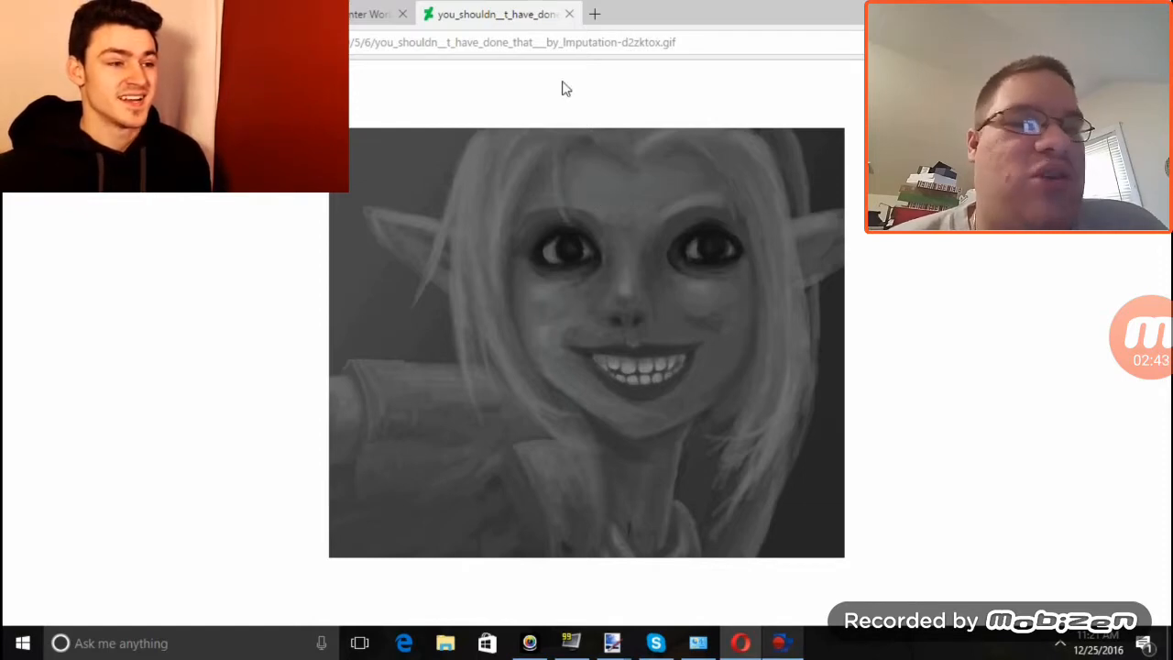
pyautogui.click(567, 14)
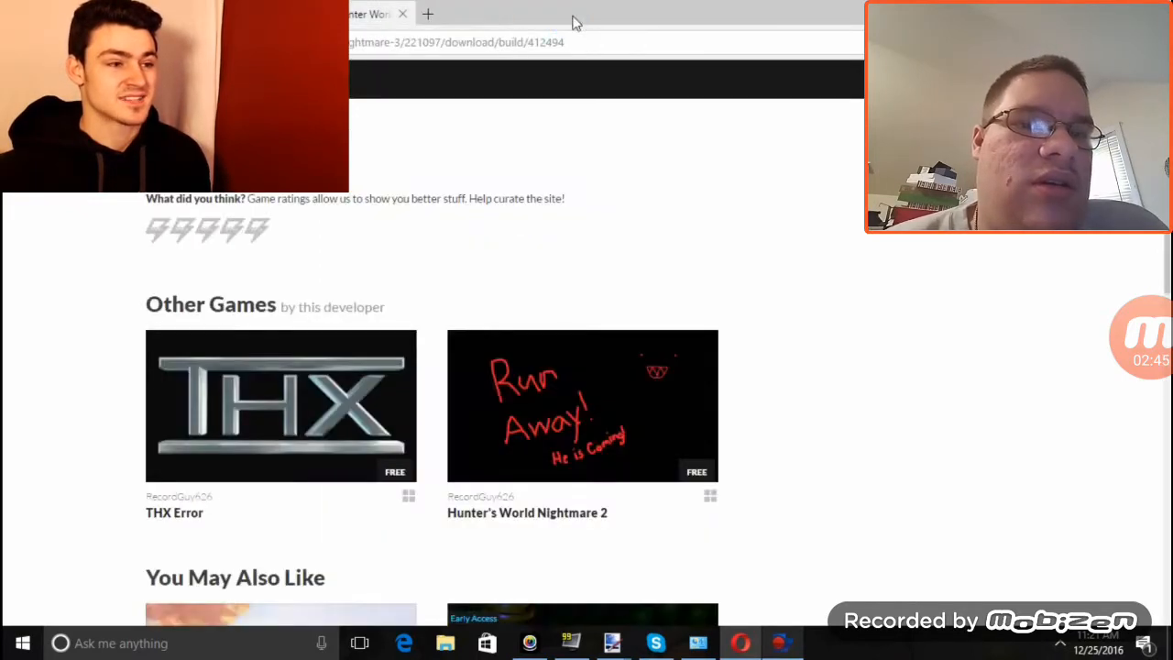
# Hide the browser, dismiss 'It's getting late', 'There is no HOPE!', 'I have YOU', and answer 'Are we still friends'.
pyautogui.hotkey('ctrl', 'w')
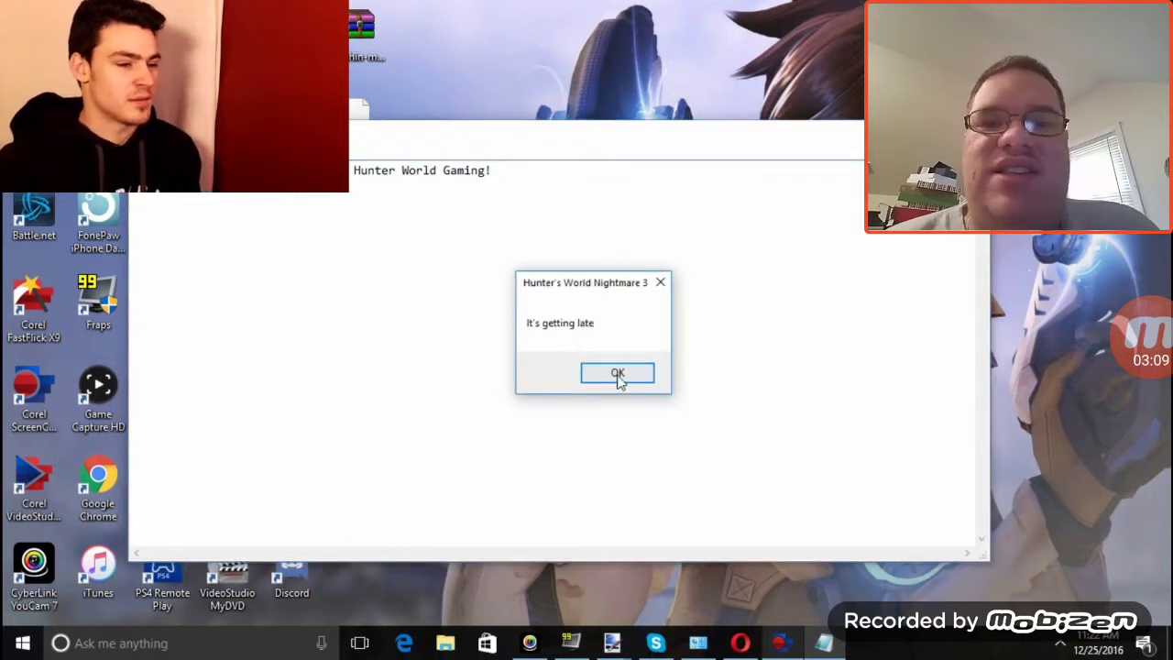
pyautogui.click(617, 374)
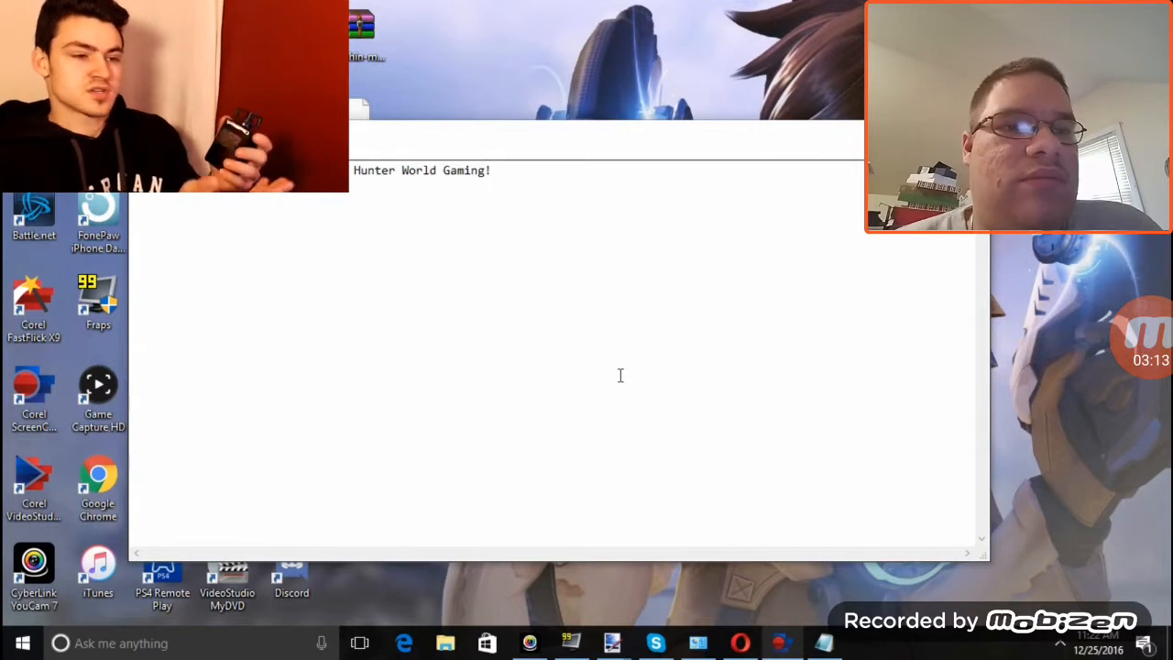
pyautogui.click(618, 373)
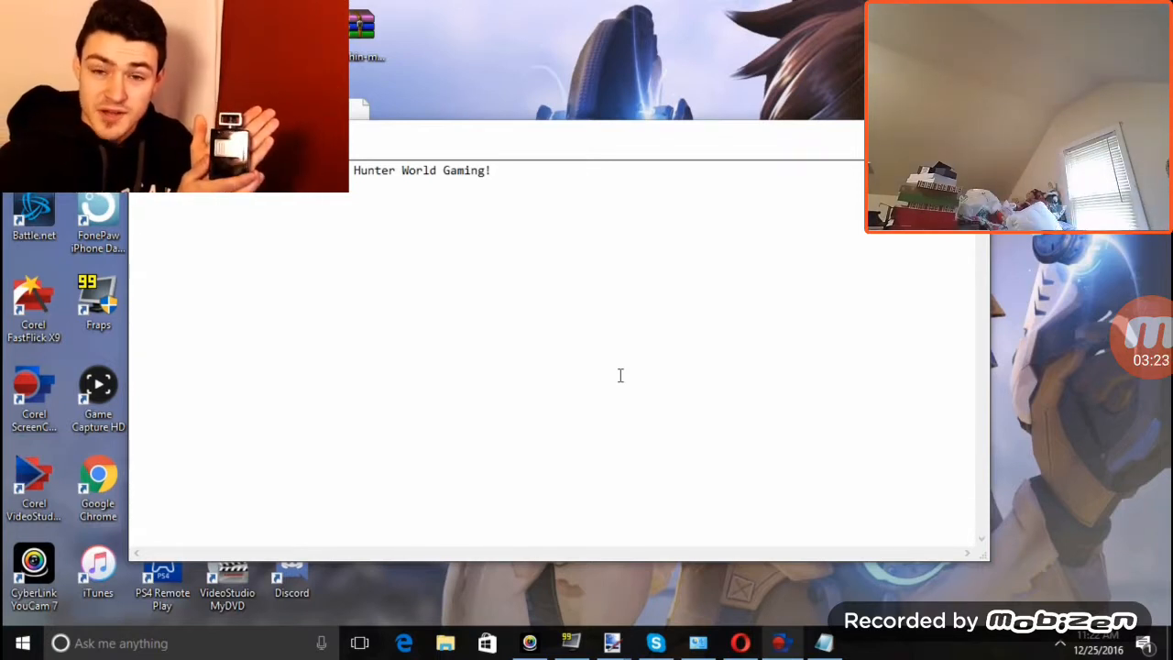
pyautogui.click(619, 375)
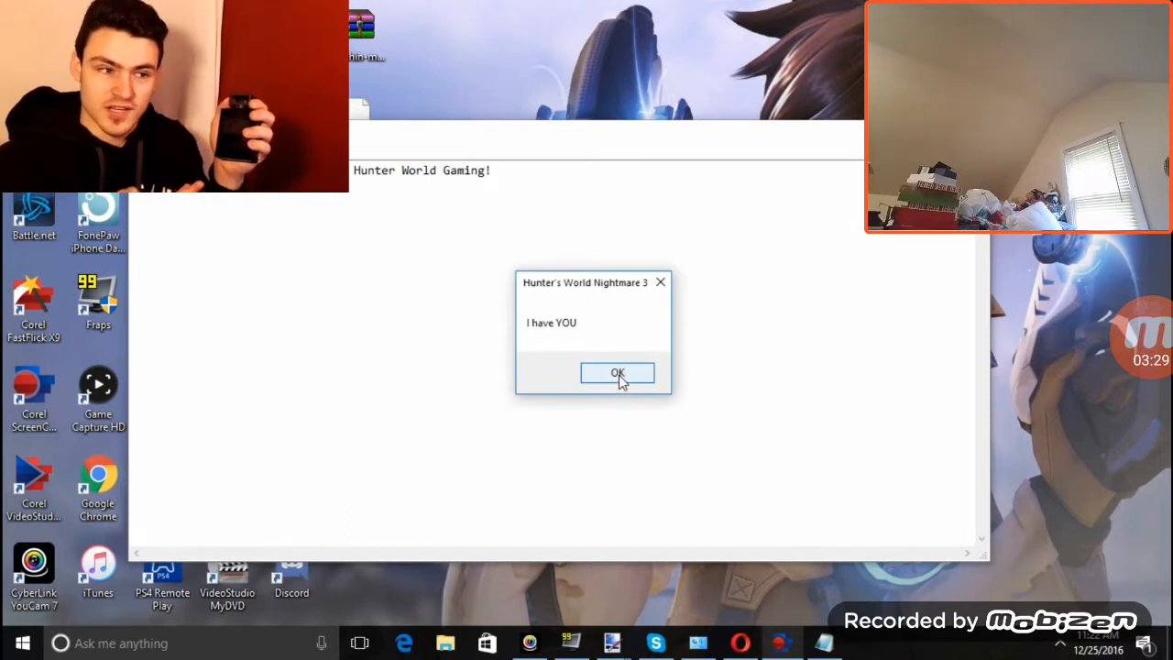
pyautogui.click(617, 373)
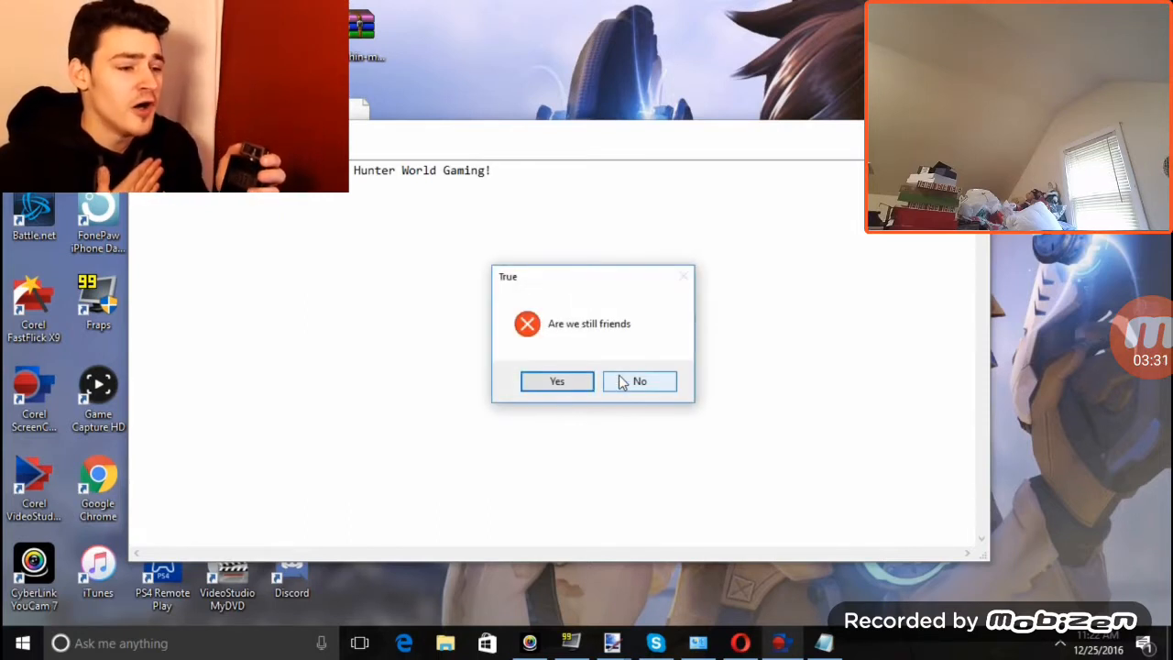
pyautogui.click(574, 382)
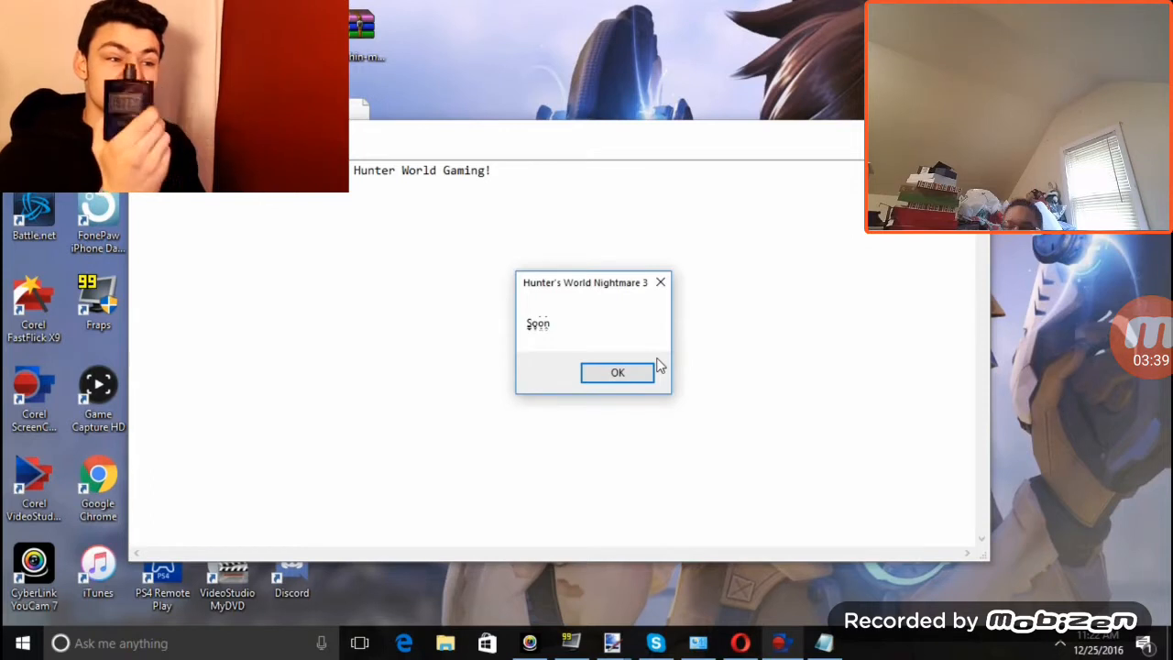
# Dismiss 'Soon', 'I will become real', 'worst nightmare', 'But' and the Nightmare 4 teaser messages.
pyautogui.click(617, 372)
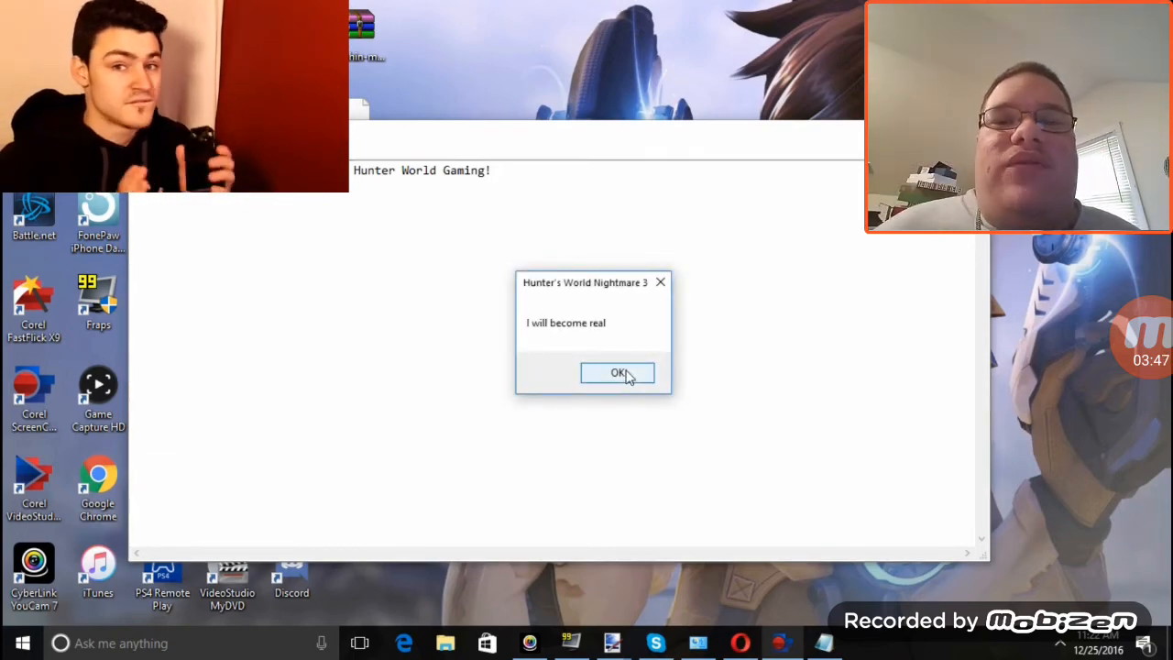
pyautogui.click(624, 374)
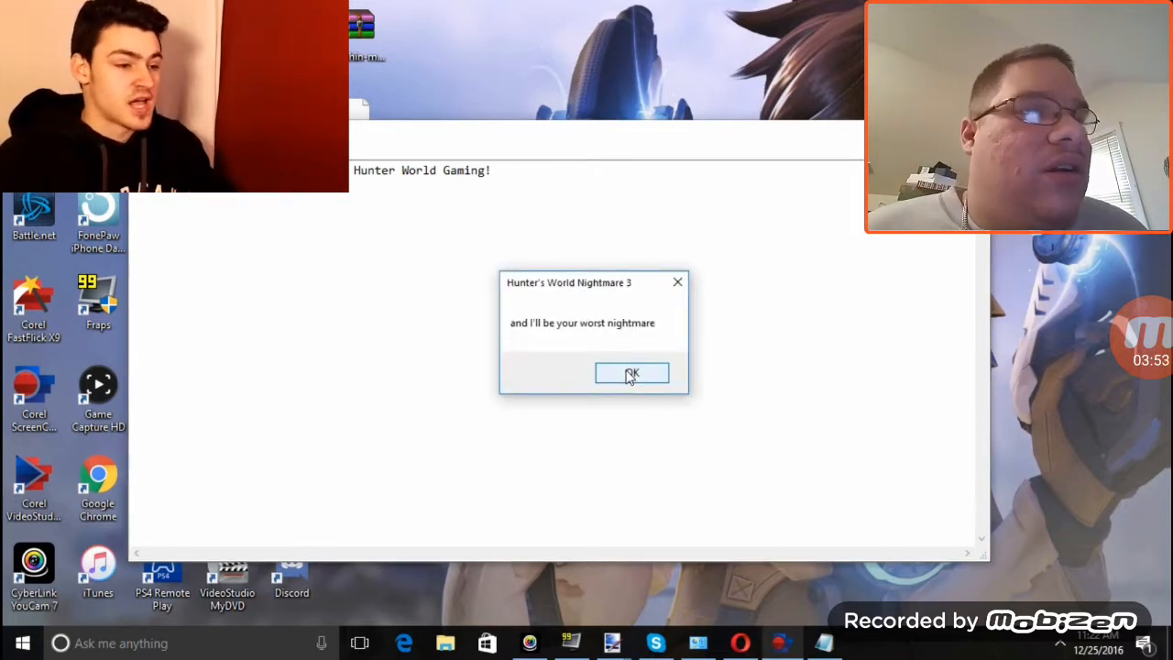
pyautogui.click(630, 374)
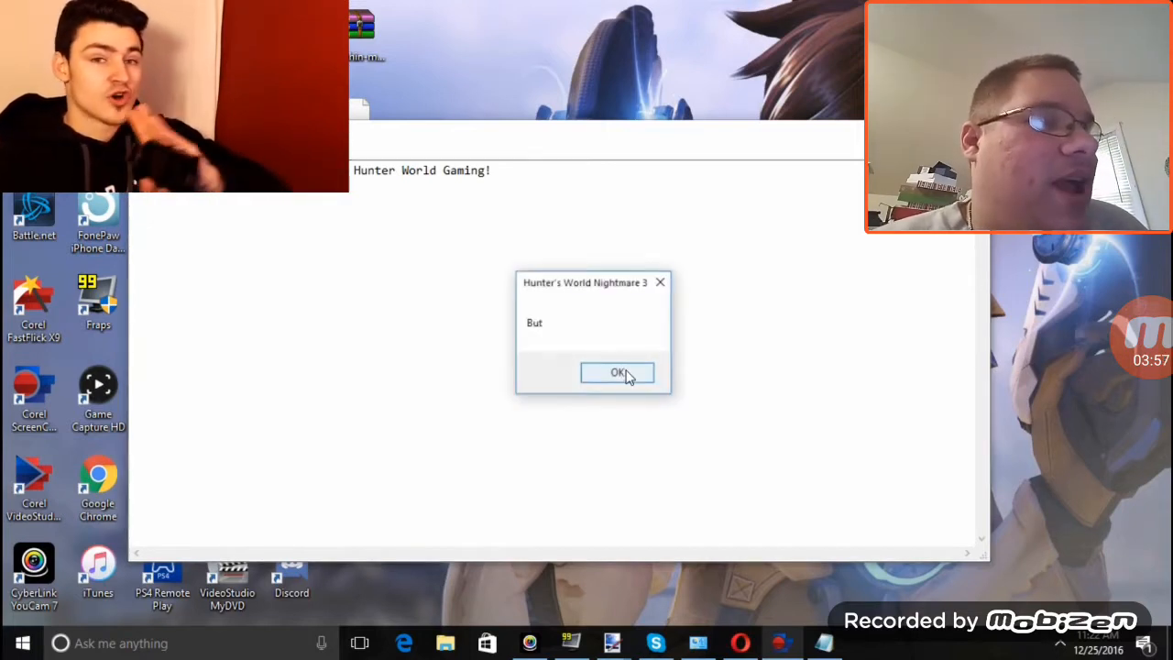
pyautogui.click(631, 376)
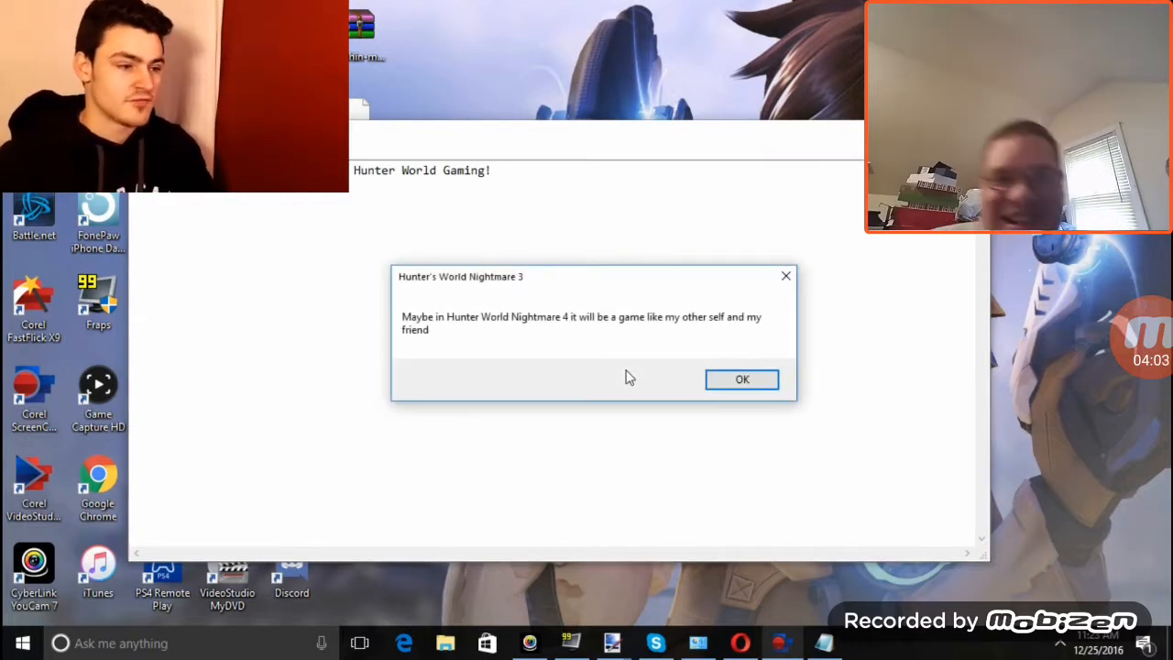
pyautogui.click(742, 380)
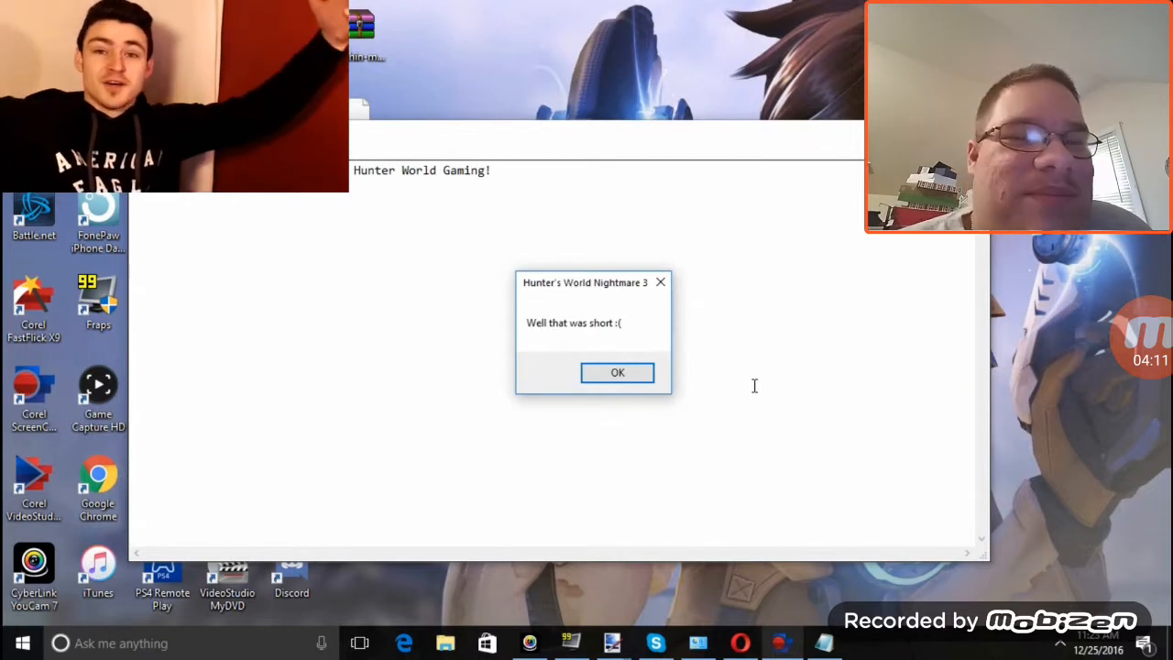
# Dismiss 'Well that was short', 'next part YOU can pick', 'See you in the next part' and 'Bye'.
pyautogui.click(594, 374)
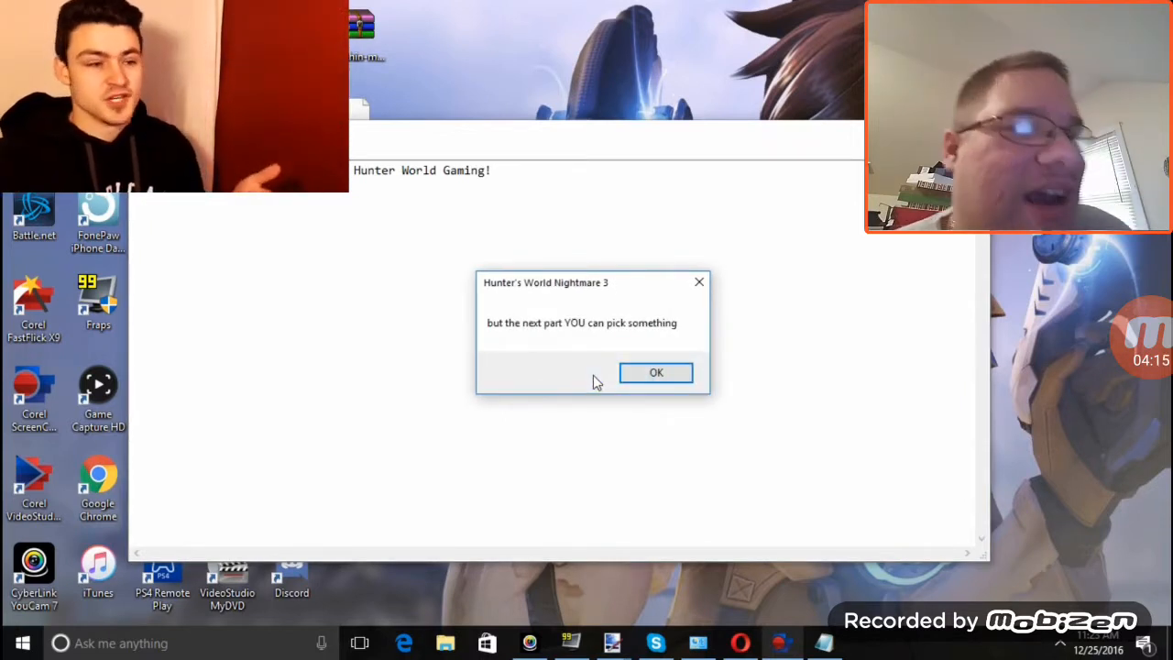
pyautogui.click(657, 376)
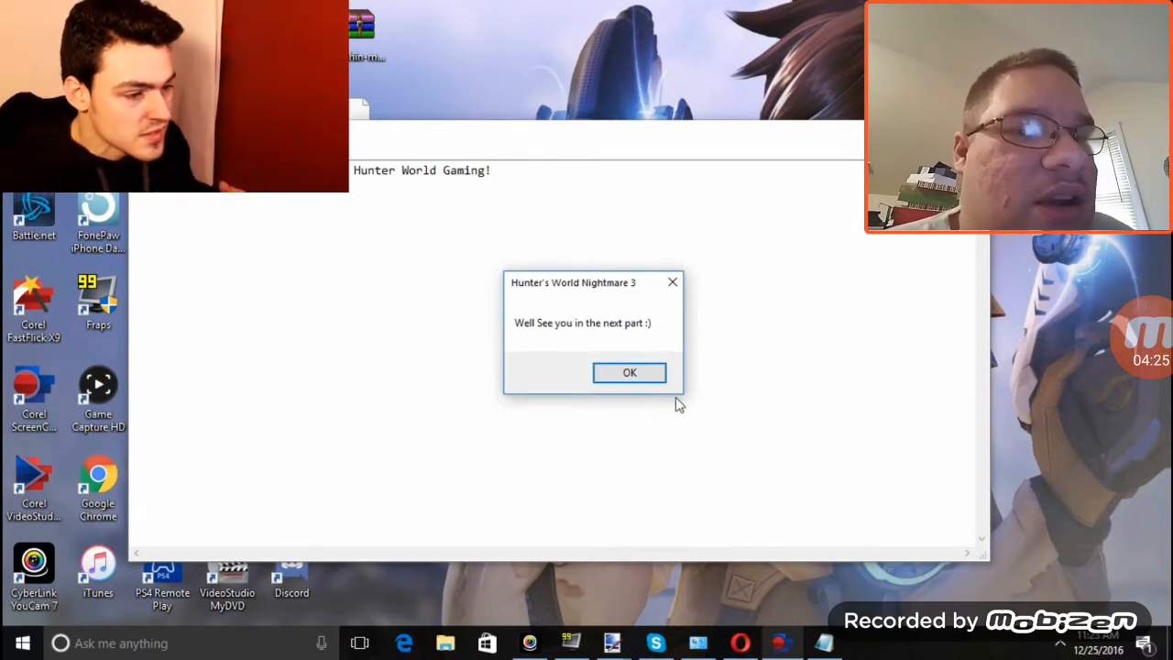
pyautogui.click(630, 372)
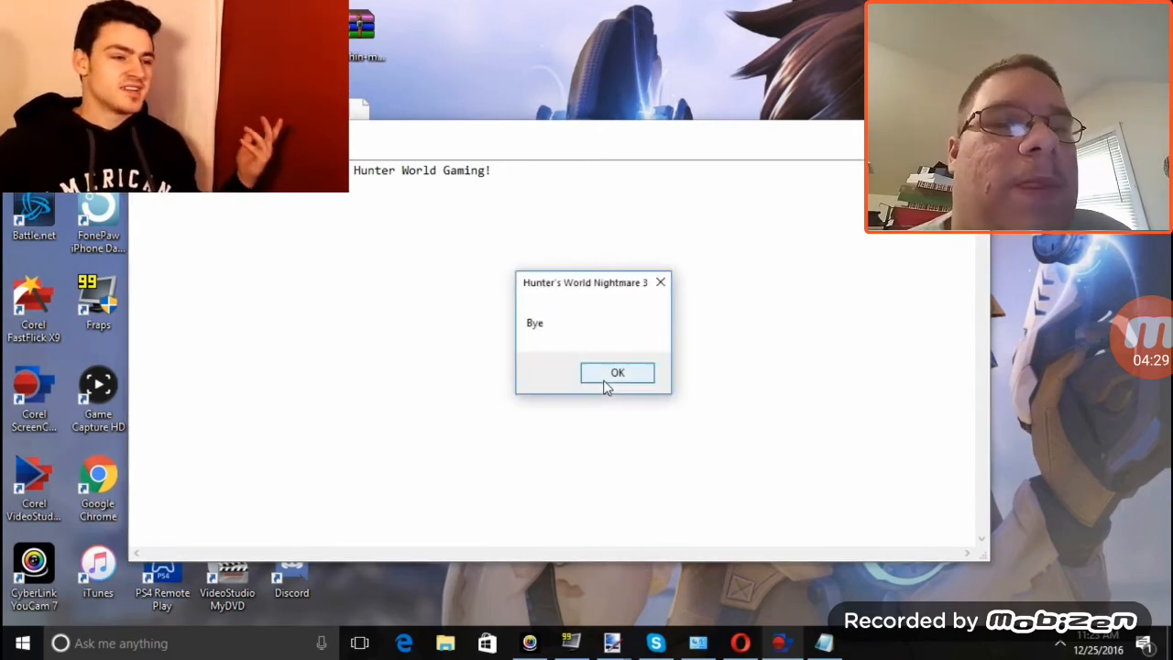
pyautogui.click(607, 380)
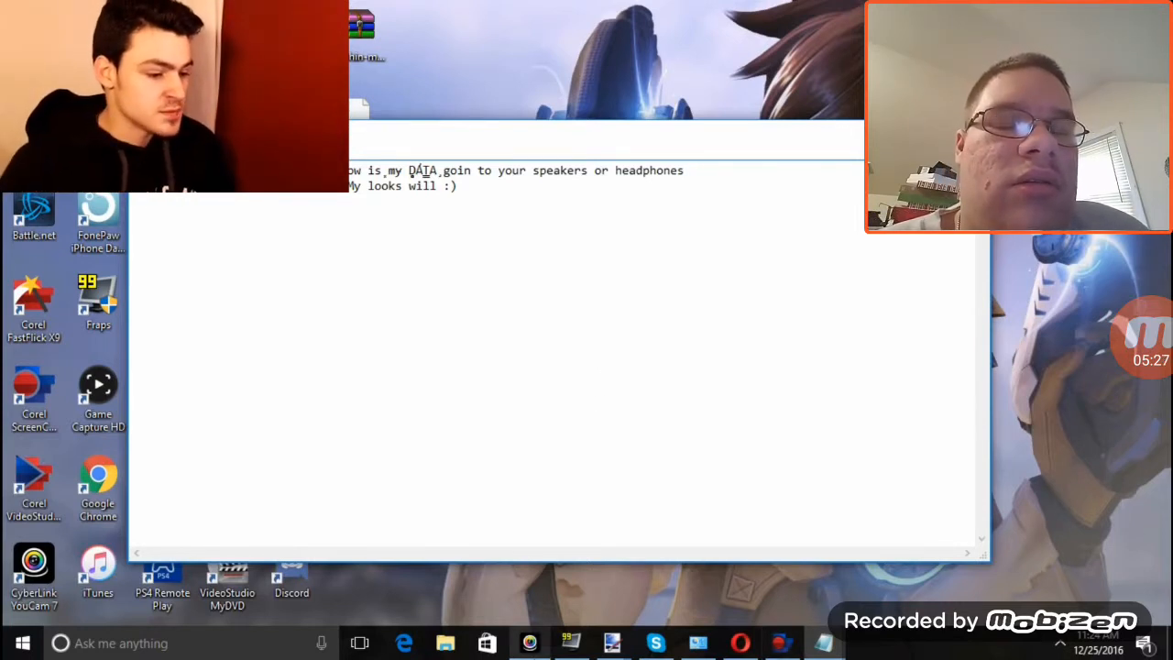
# Glance at the YouCam webcam preview, put it away, and refocus the 'Hunter World Gaming!' text window.
pyautogui.click(528, 641)
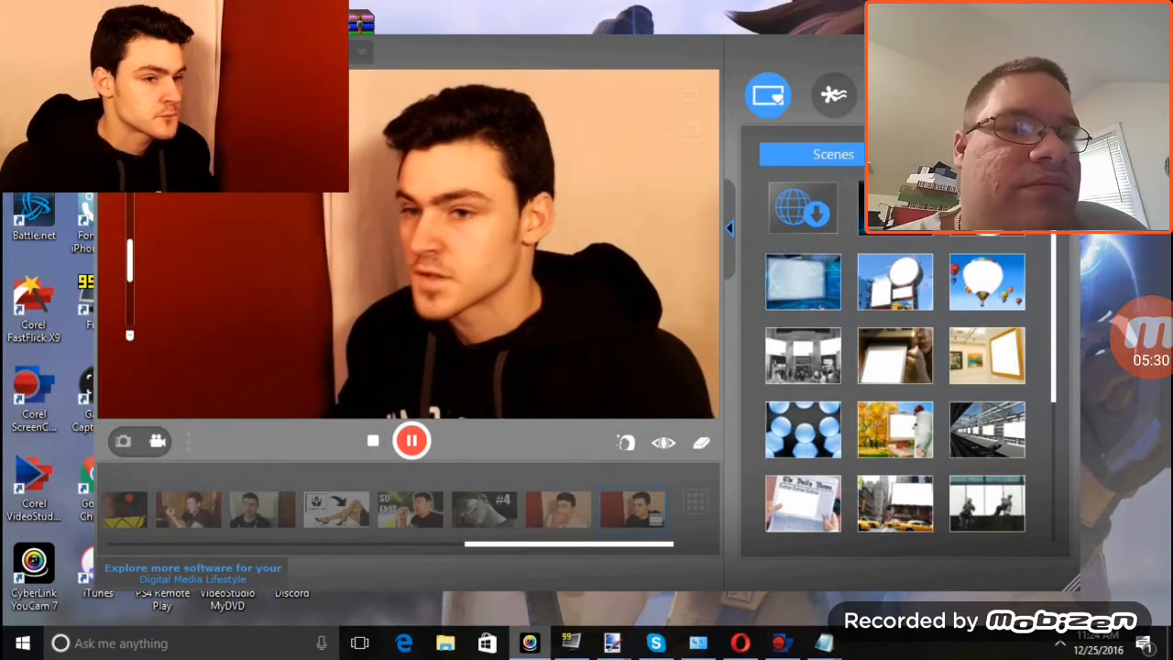
pyautogui.click(528, 641)
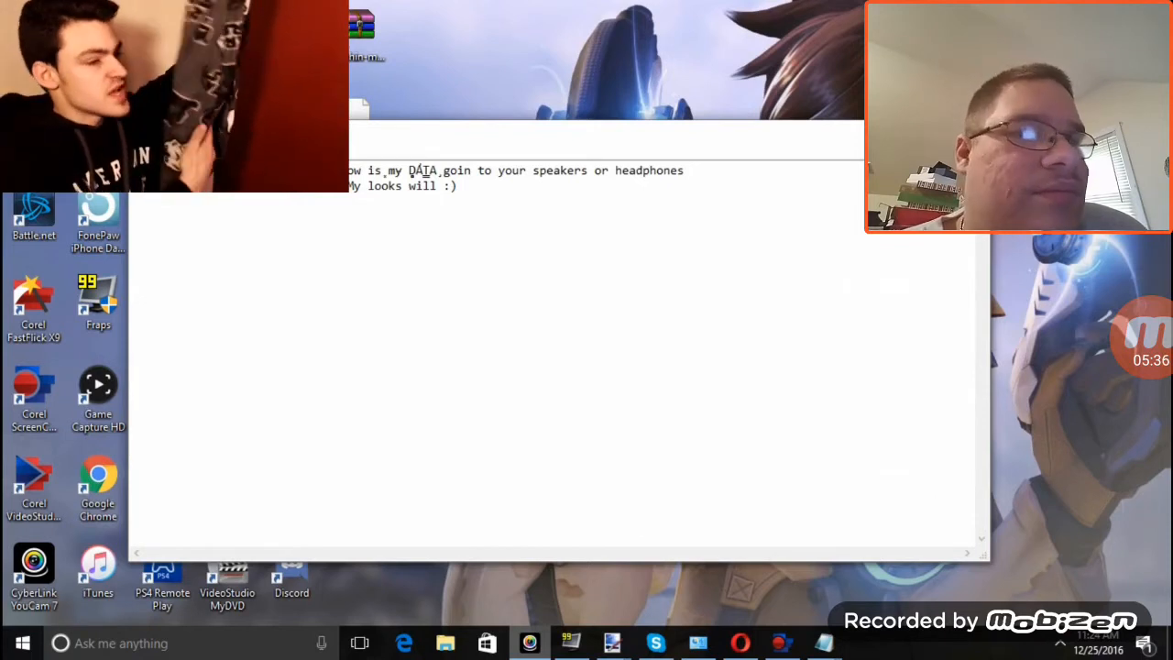
pyautogui.click(637, 213)
pyautogui.write('Hunter World Gaming!')
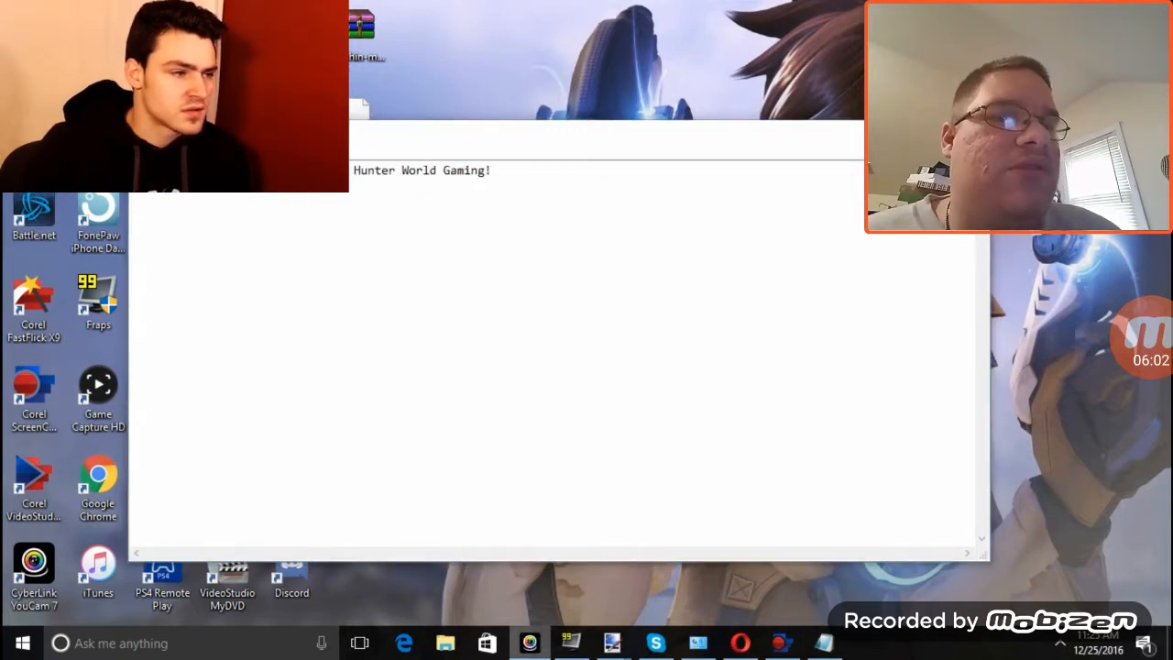
pyautogui.hotkey('alt', 'Tab')
# Minimize the game's text window to uncover the desktop.
pyautogui.click(823, 644)
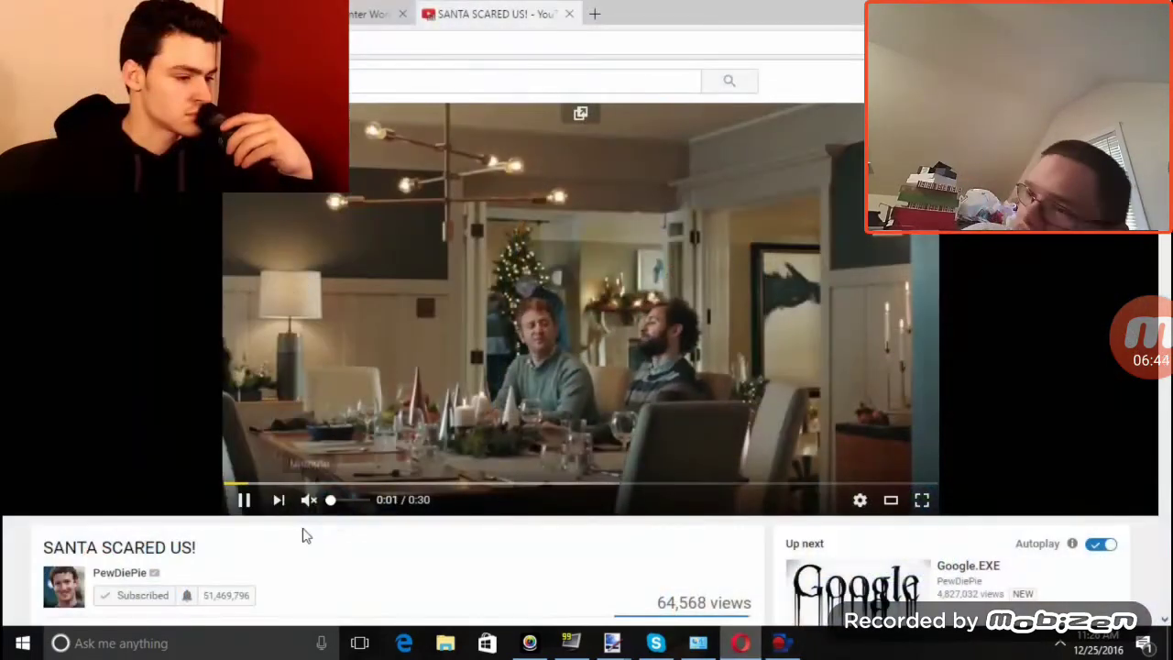
pyautogui.scroll(-2, 333, 514)
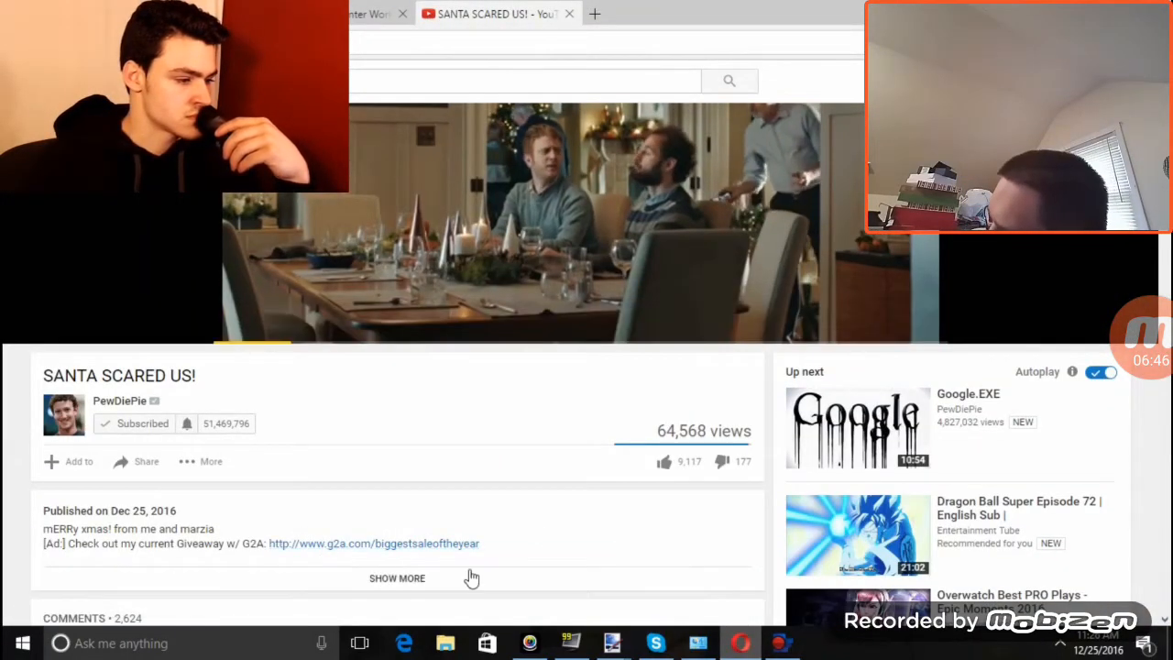
# Put the SANTA SCARED US! video in theater mode, pause it, and show the desktop.
pyautogui.press('t')
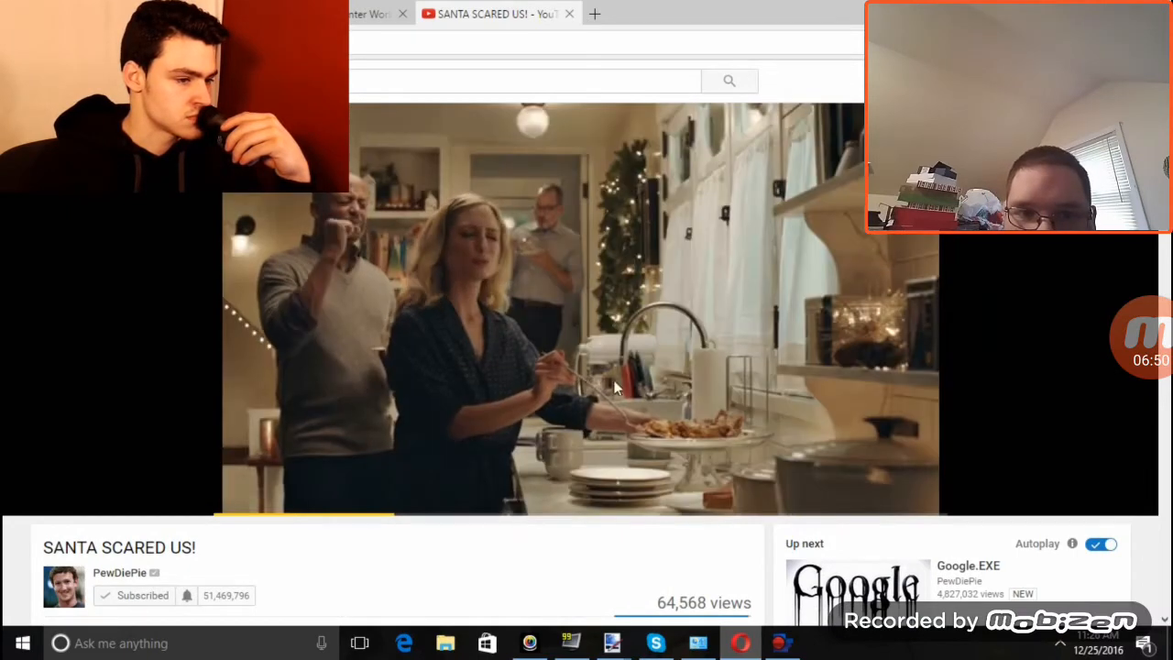
pyautogui.press('space')
pyautogui.press('super+d')
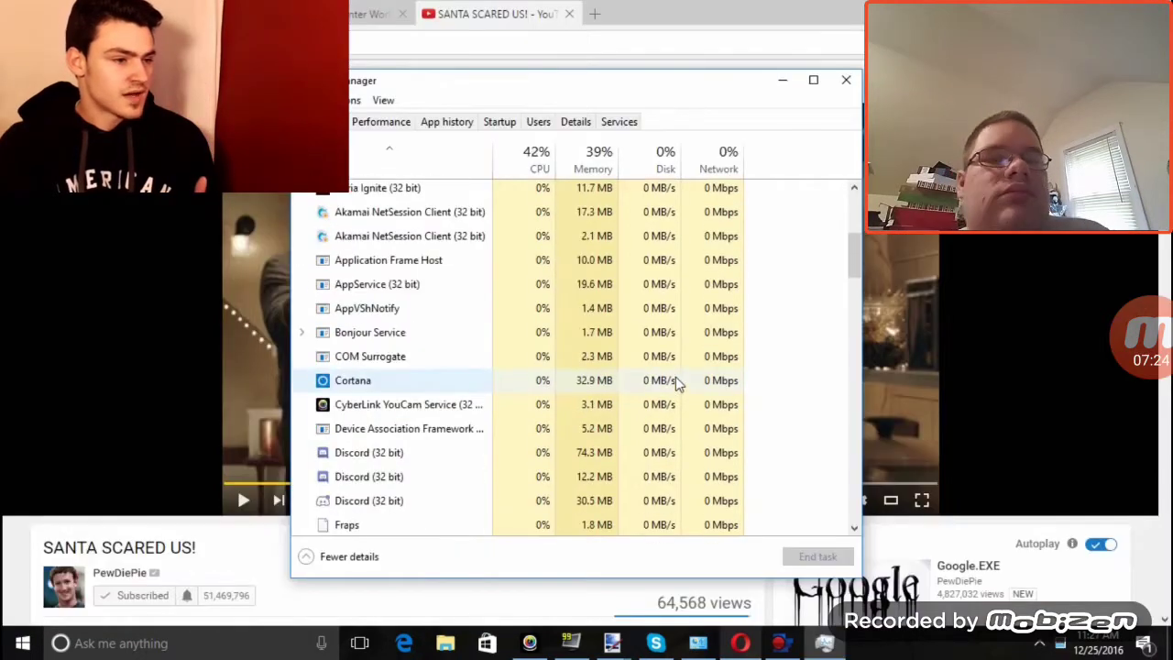
pyautogui.scroll(3, 675, 377)
pyautogui.scroll(2, 683, 386)
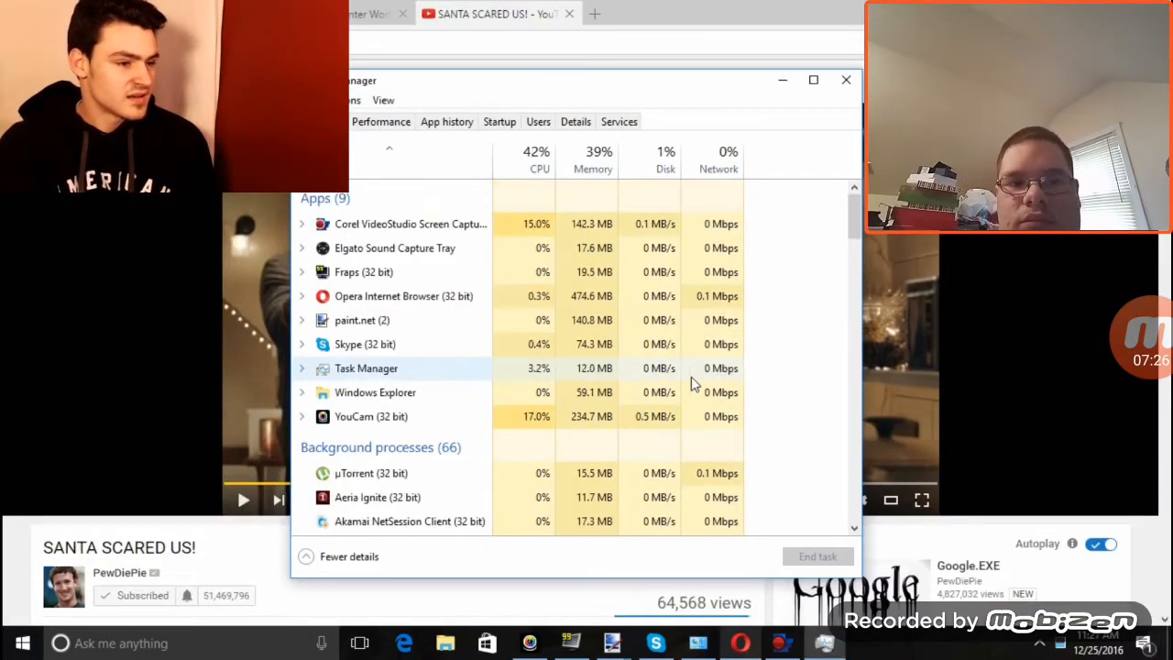
# Close Task Manager to return to the full-screen YouTube video.
pyautogui.click(846, 79)
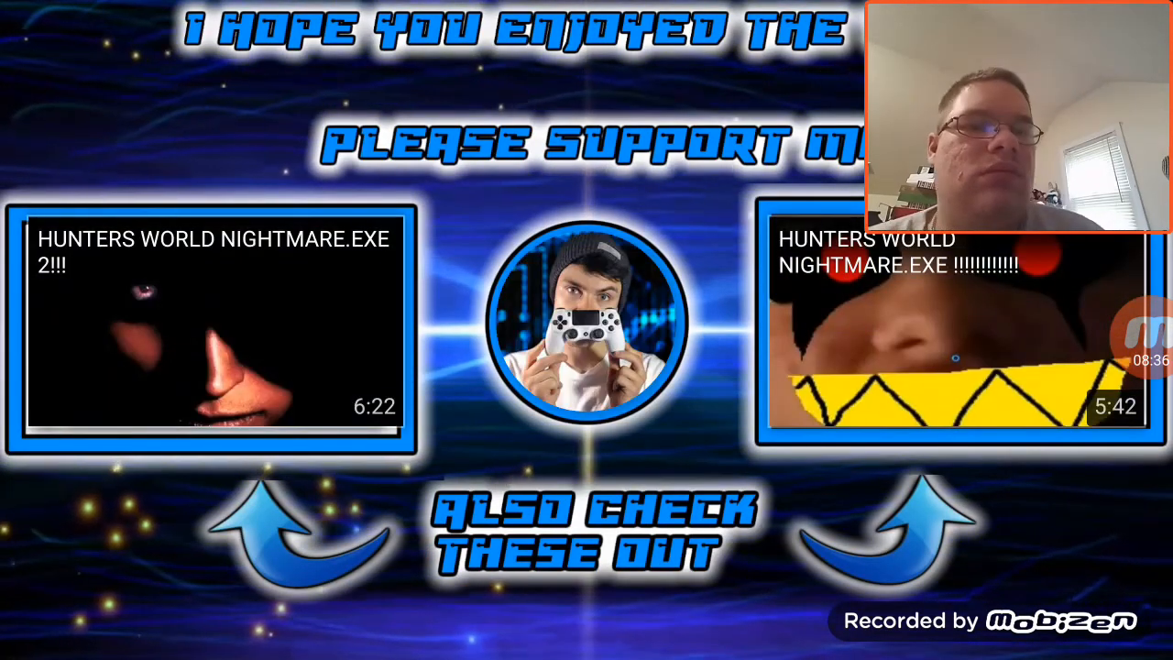
# Rewind the video from the end screen back to about six minutes and resume playback.
pyautogui.click(586, 330)
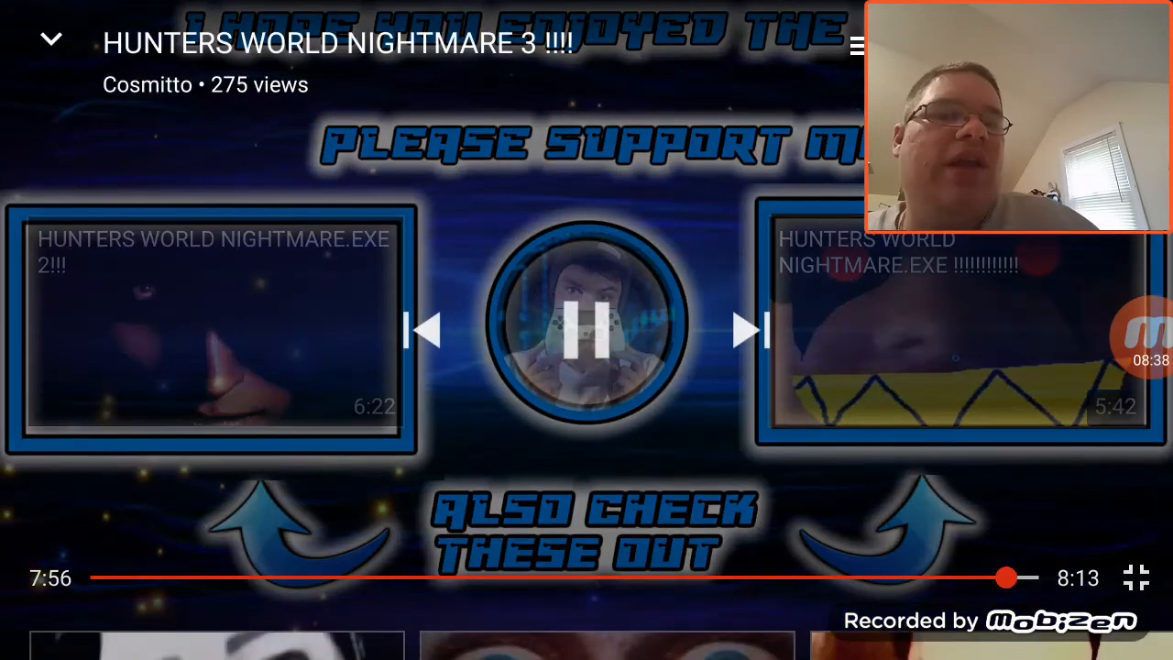
pyautogui.moveTo(1006, 577); pyautogui.dragTo(810, 577)
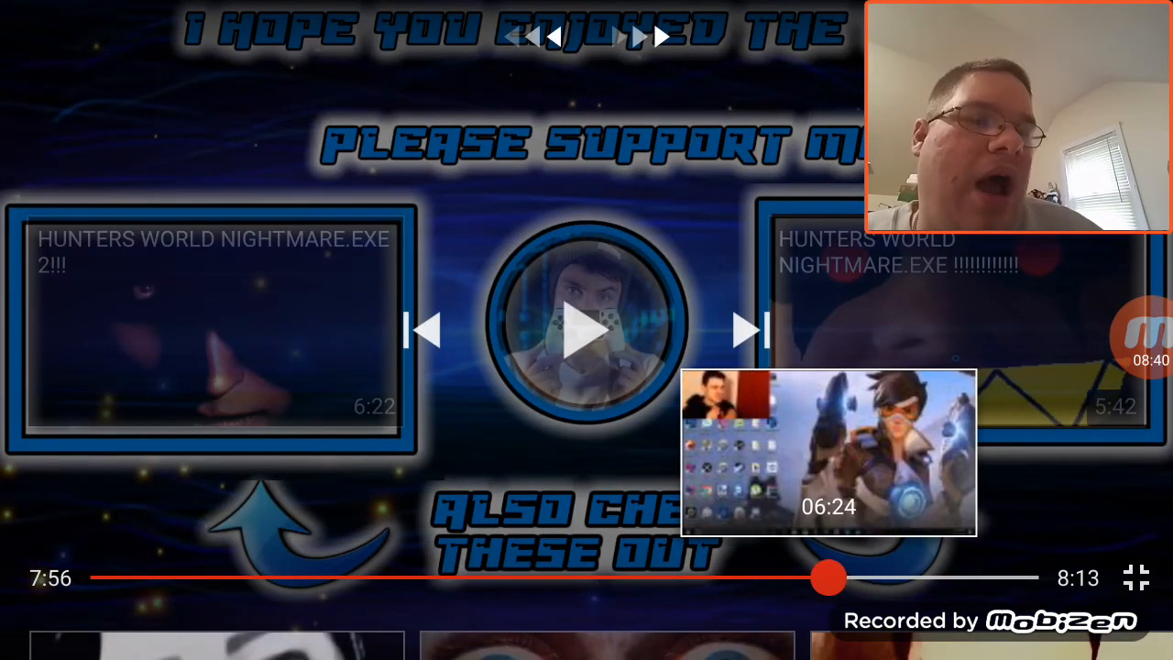
pyautogui.moveTo(810, 577)
pyautogui.mouseDown()
pyautogui.moveTo(875, 578)
pyautogui.moveTo(839, 578)
pyautogui.mouseUp()
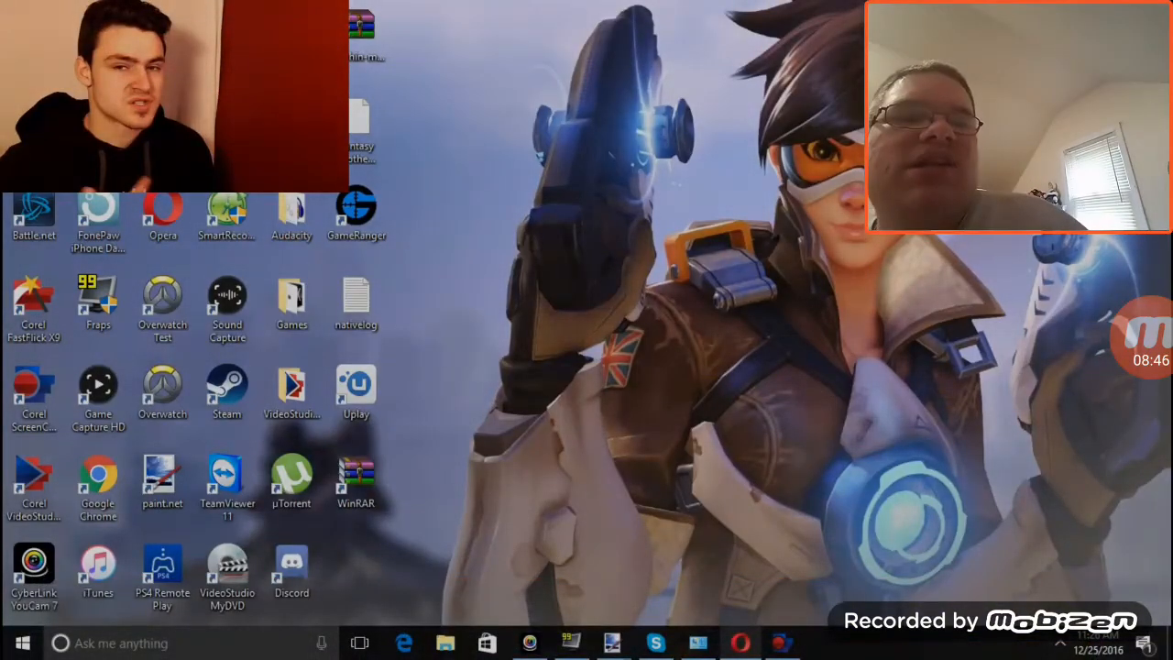
pyautogui.click(585, 332)
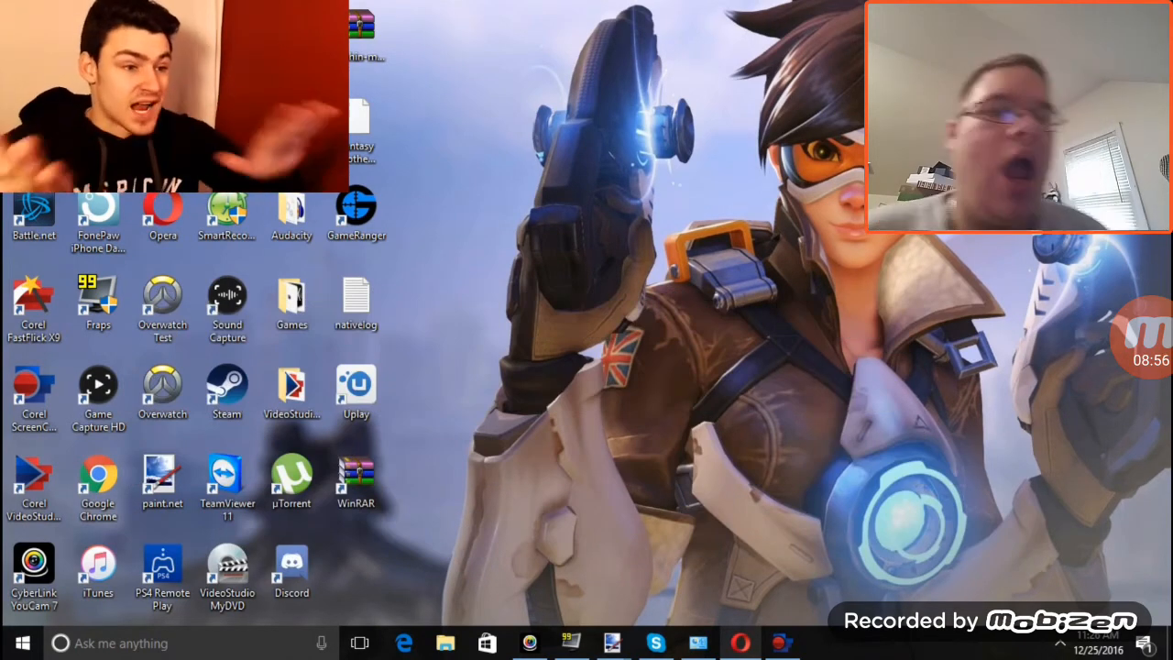
# Nudge playback back a few seconds to about 6:32 and keep it playing.
pyautogui.click(587, 330)
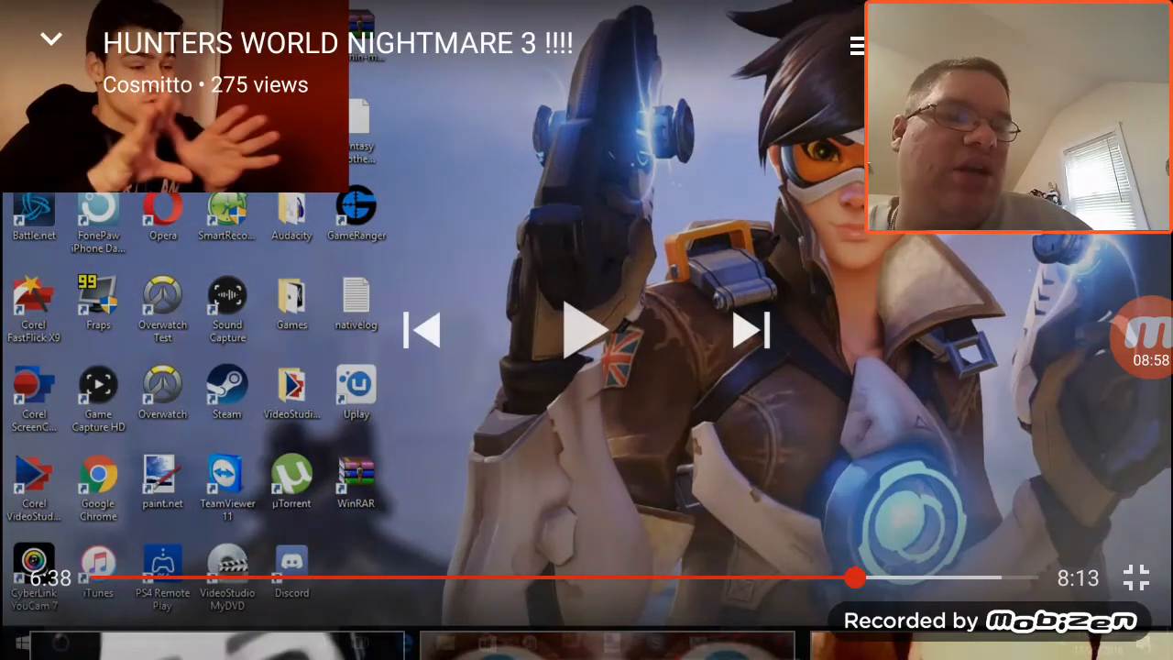
pyautogui.moveTo(862, 575); pyautogui.dragTo(848, 576)
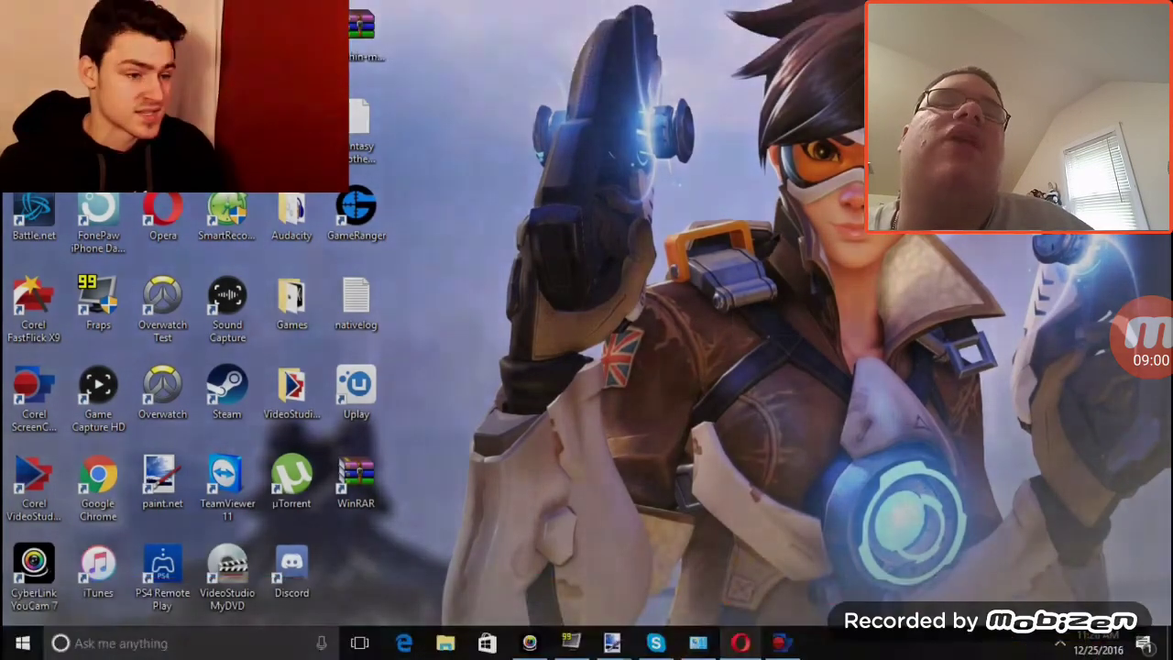
pyautogui.click(586, 330)
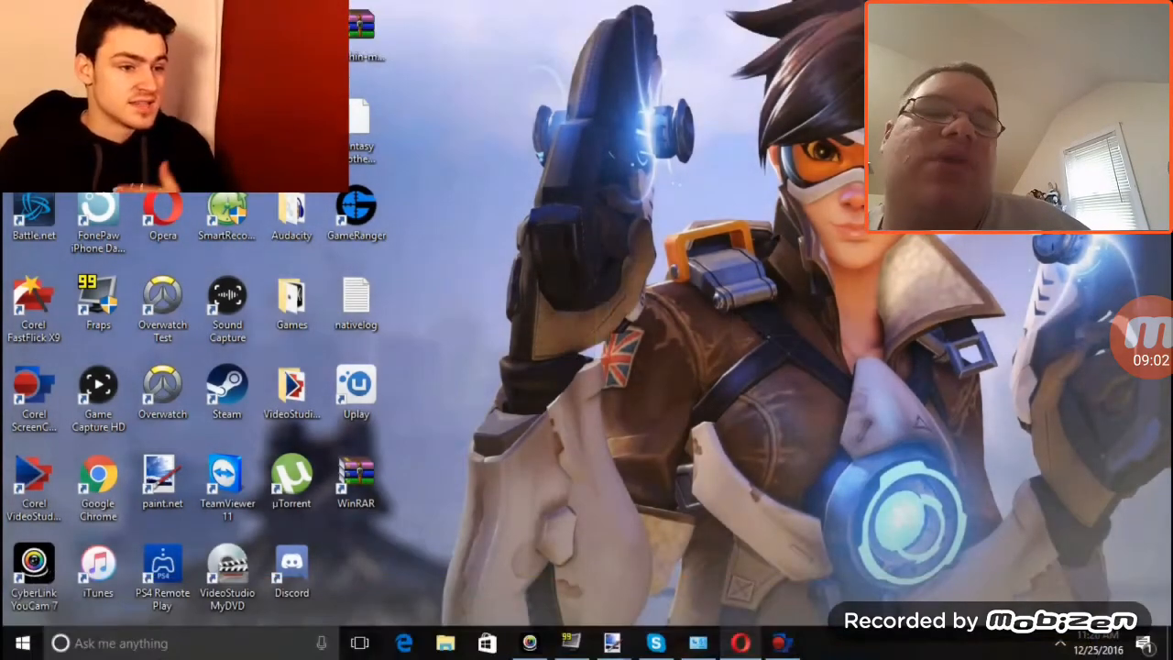
pyautogui.click(587, 330)
pyautogui.click(586, 330)
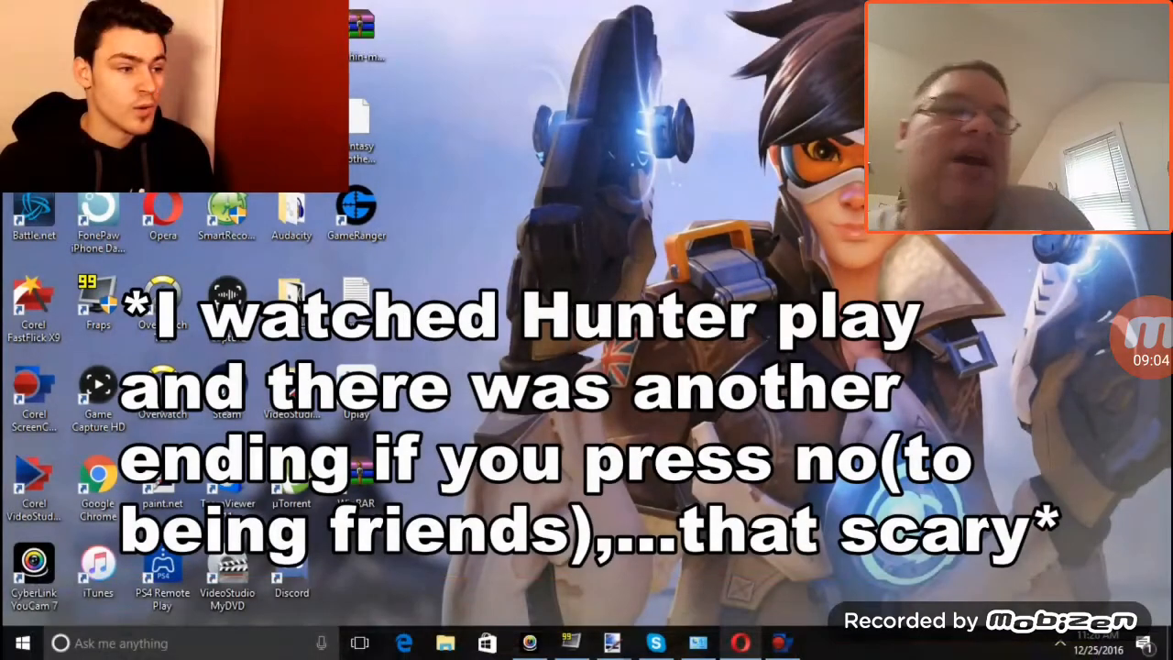